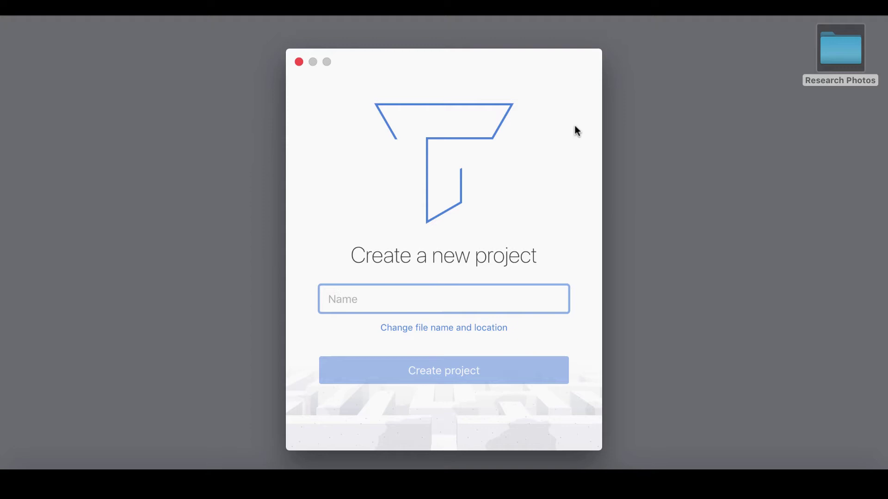
Name the new project 'Book Project' and create it
text(B)
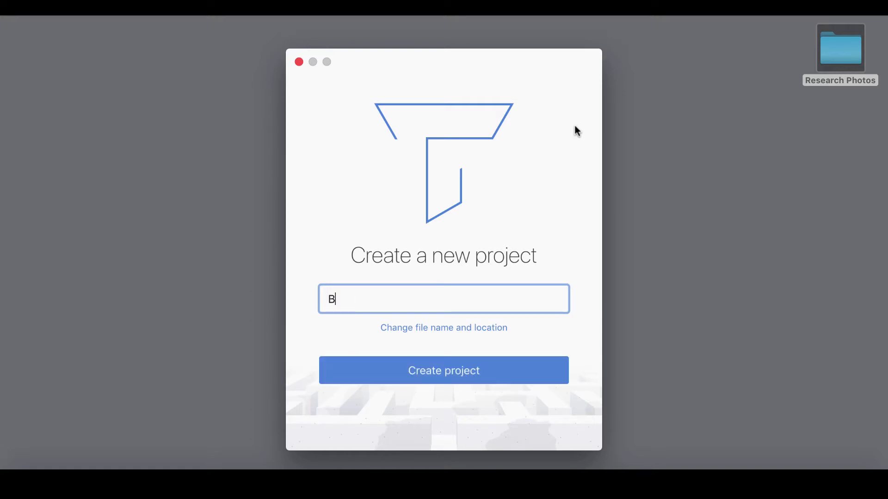
text(ook Project)
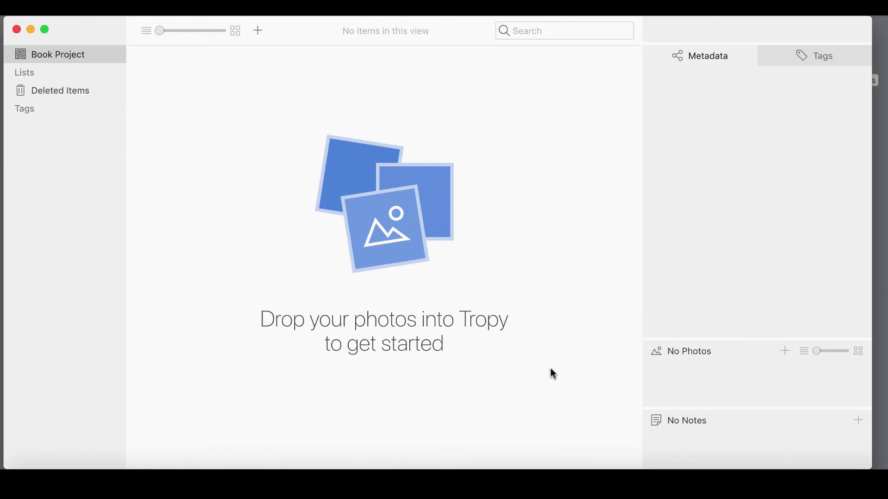
Select all twelve photos in the Research Photos folder and drag them into the project
click(875, 84)
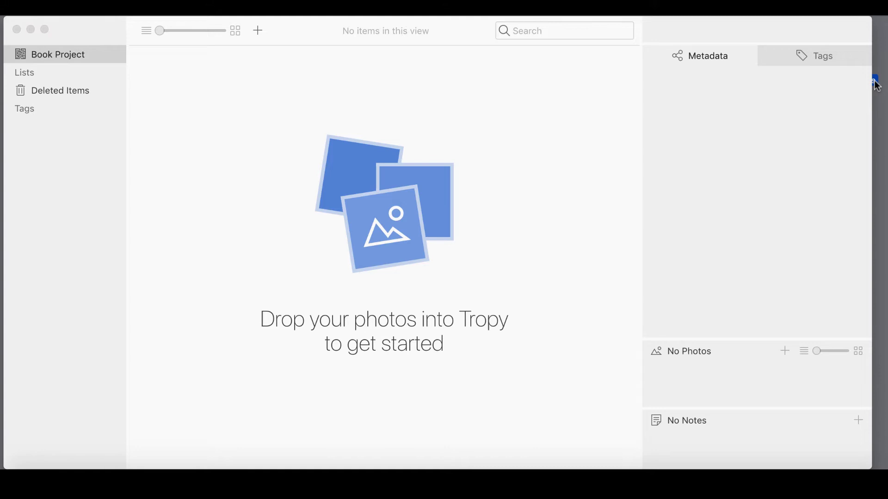
click(521, 210)
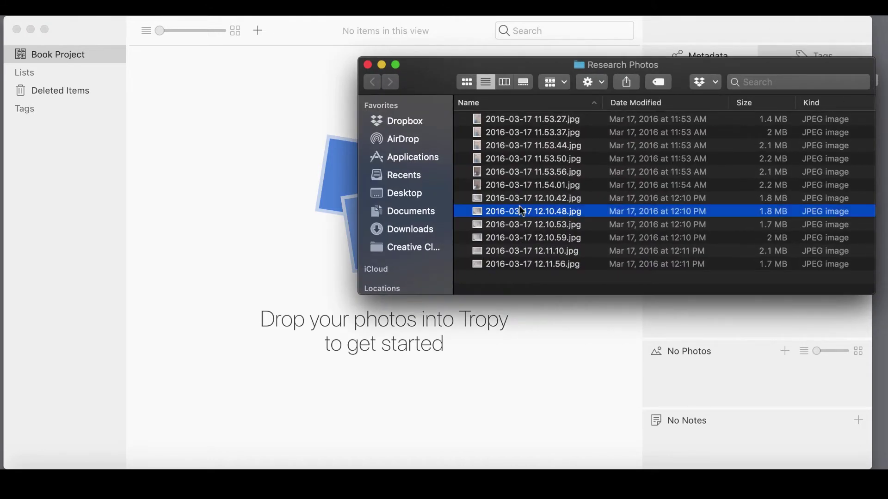
key(super+a)
drag(519, 206, 292, 239)
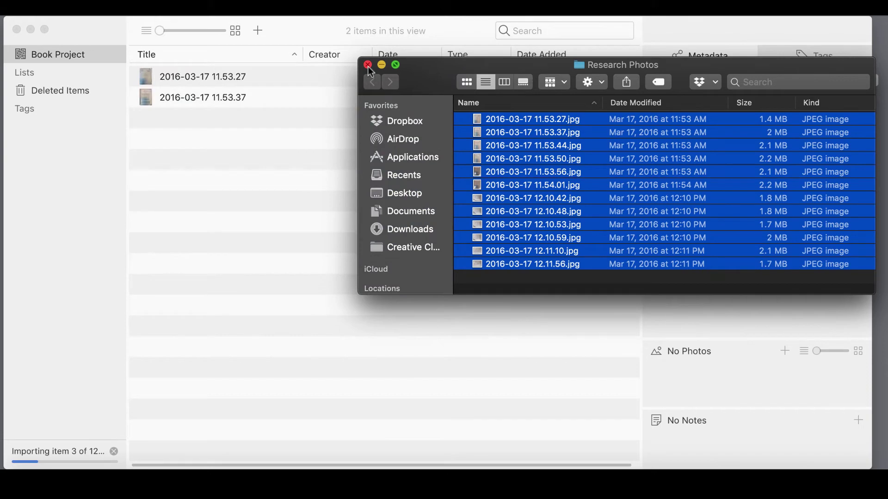
click(367, 65)
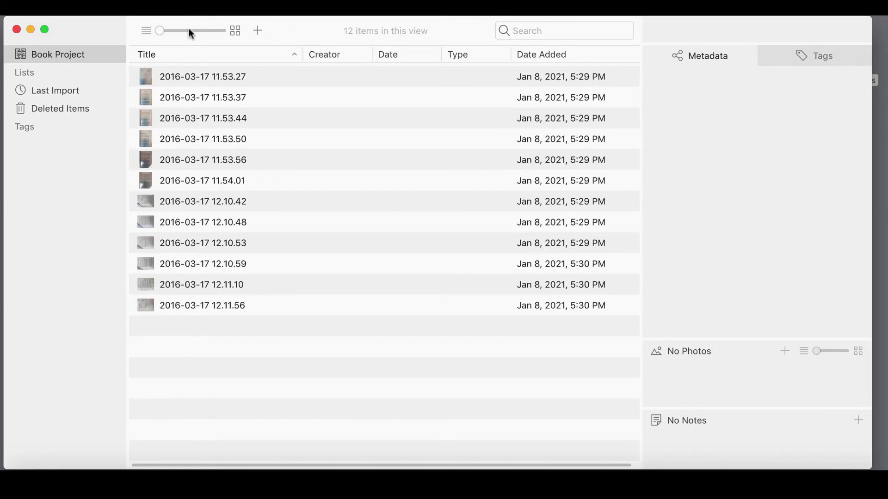
Switch to larger grid thumbnails and select all twelve items
drag(159, 28, 177, 28)
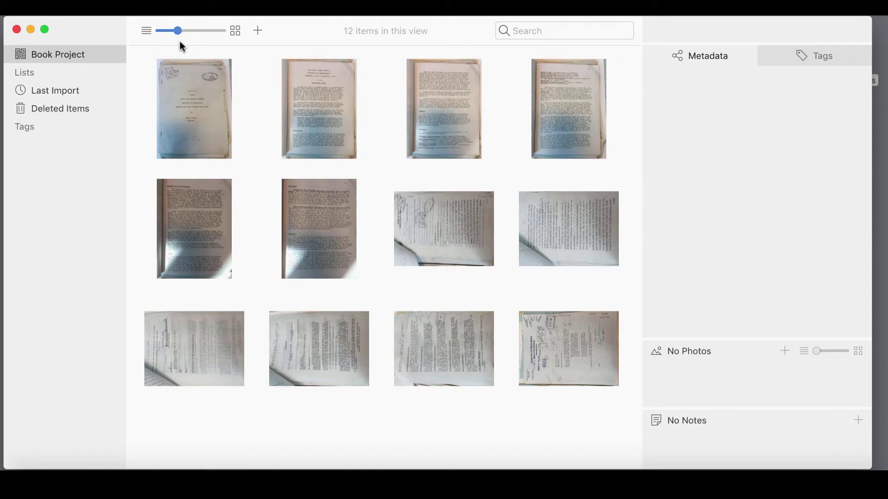
click(193, 102)
shift+click(543, 107)
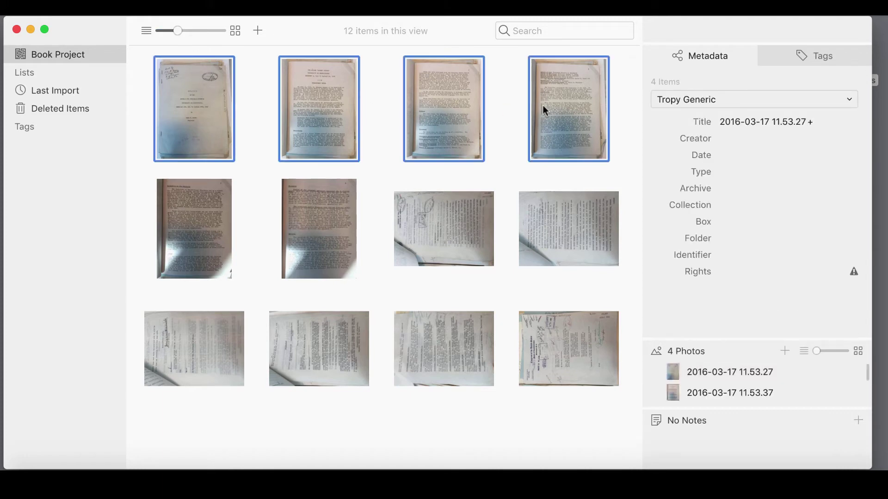
key(super+a)
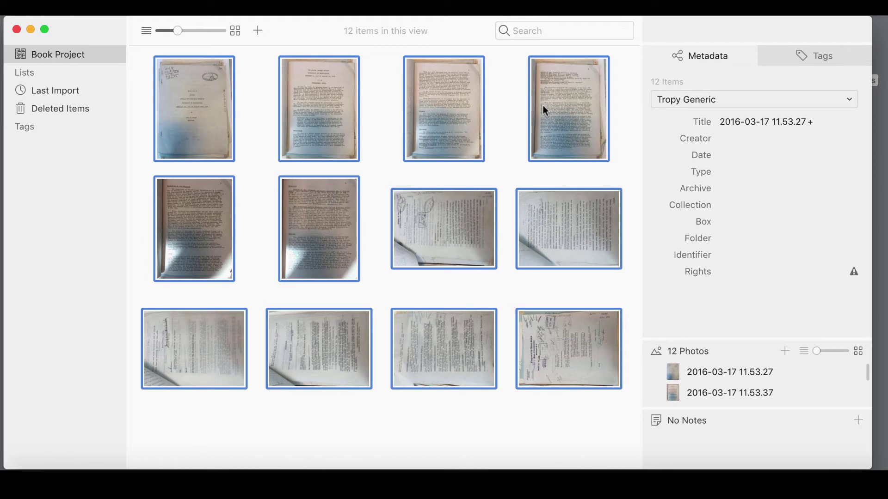
Set Archive to NARA, Collection to Central Decimal Files, Box 3835 and Folder 11
click(728, 188)
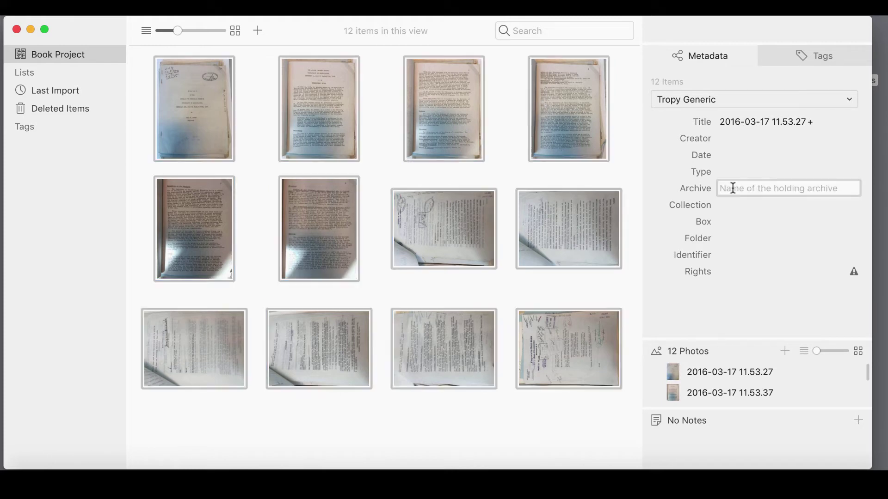
text(National Archives and Records Administra)
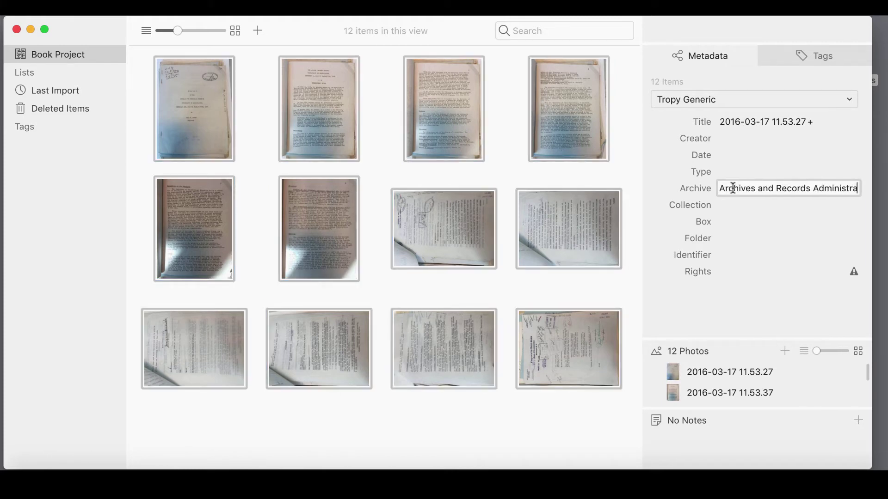
text(tion (NARA))
key(Tab)
text(C)
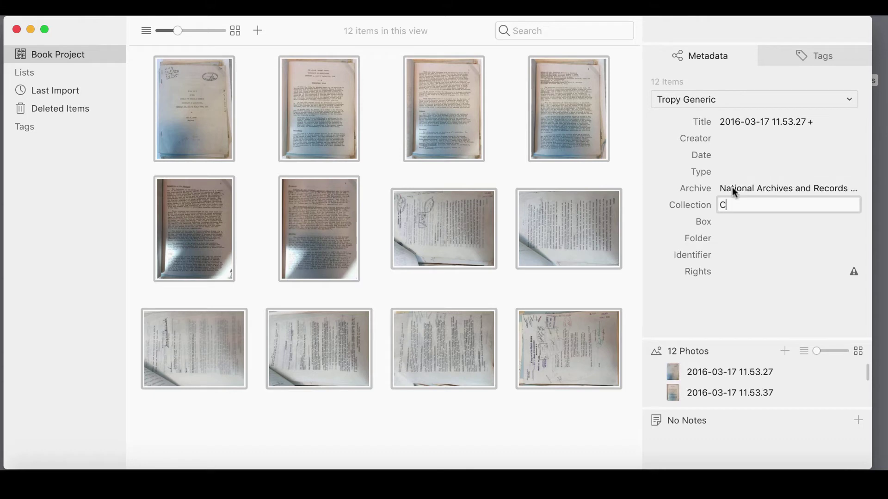
text(entral Decimal Files)
key(Tab)
text(3835)
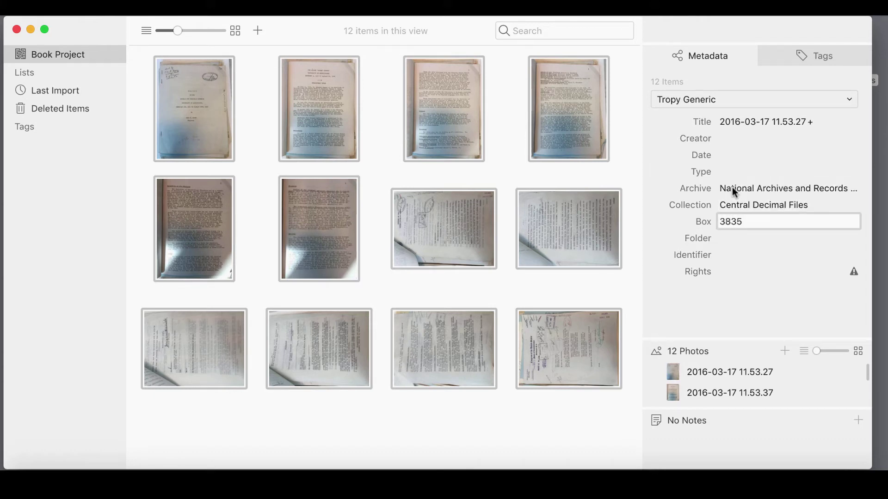
key(Tab)
text(11)
key(Return)
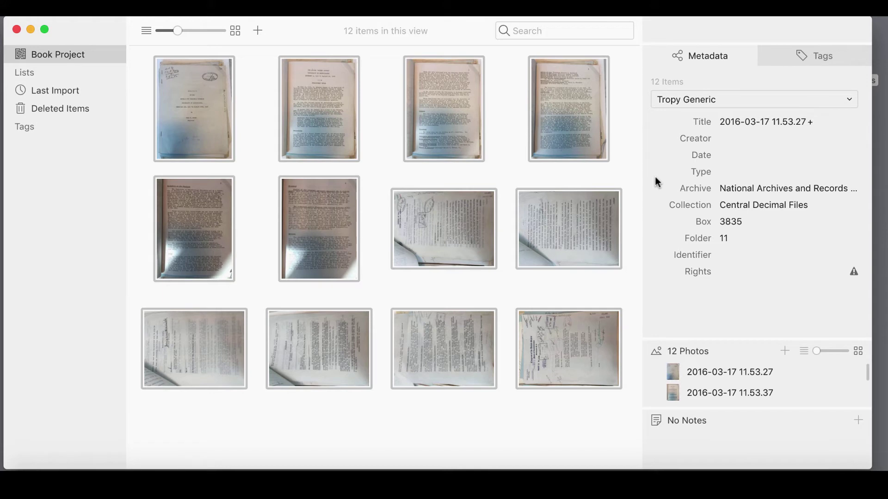
Set Rights to 'Public Domain' for all twelve items
click(836, 273)
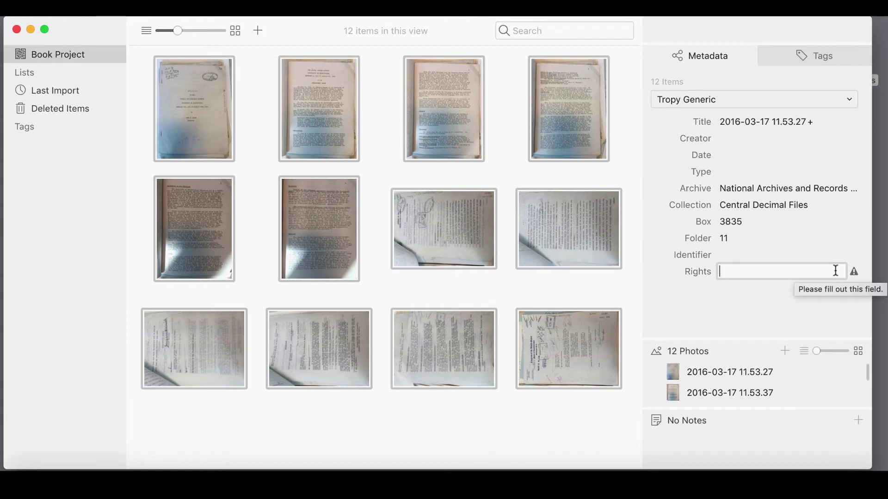
text(Public D)
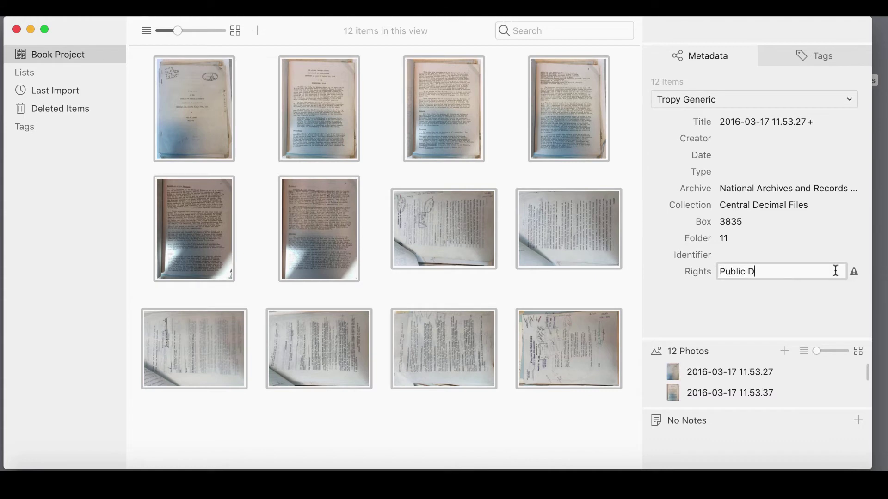
text(omain)
key(Return)
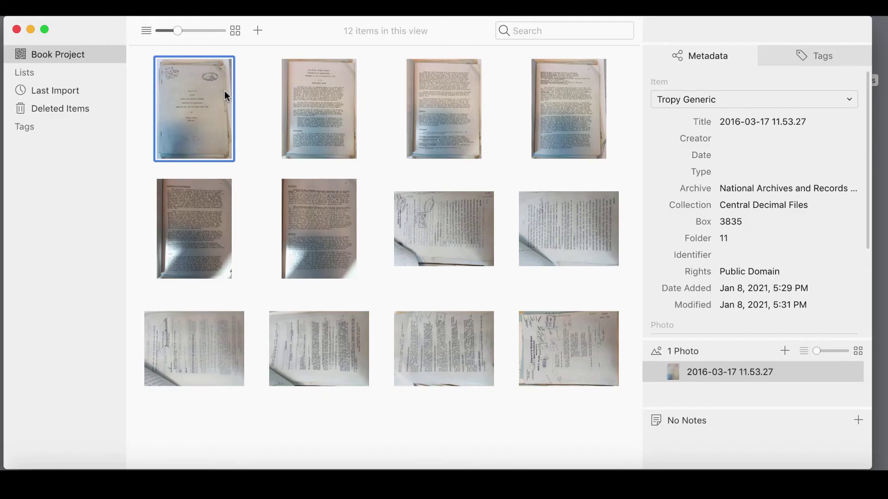
Merge the six selected typed report photos into a single item
shift+click(316, 209)
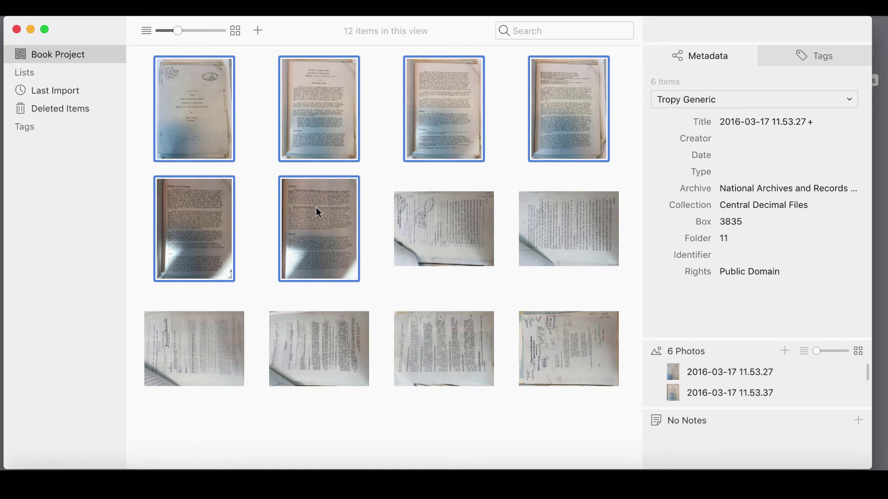
right_click(316, 211)
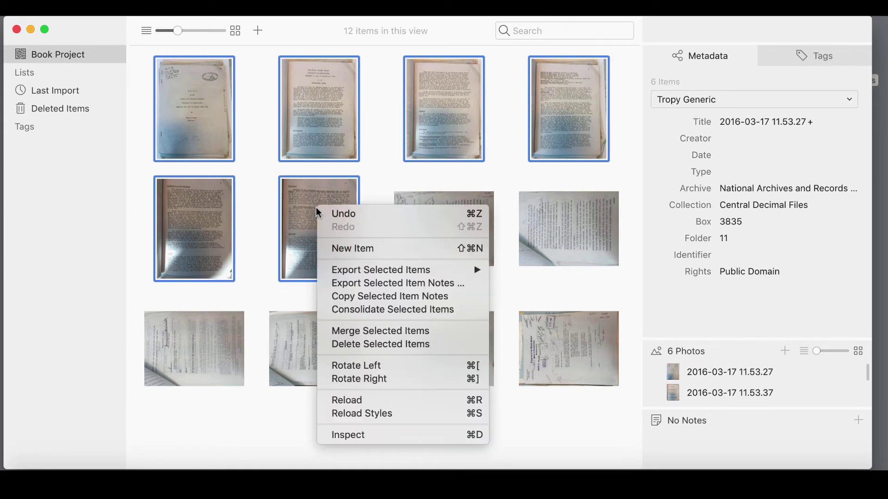
click(339, 331)
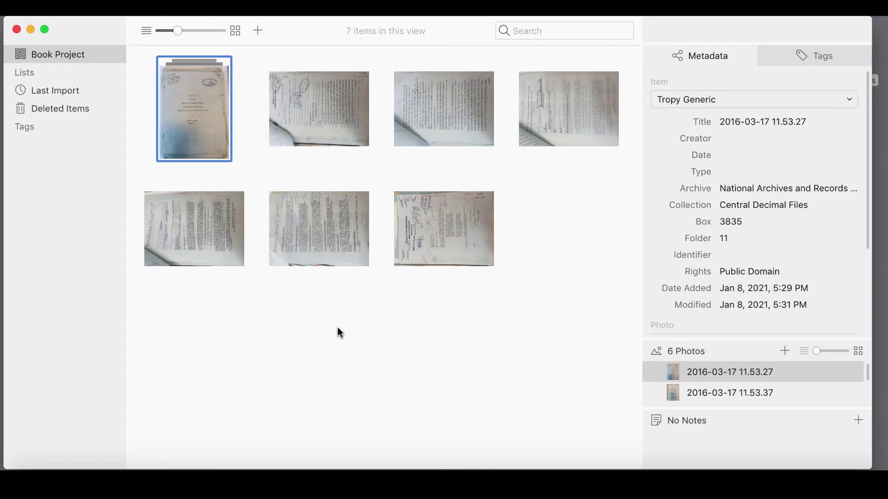
Rotate the six sideways document photos left into portrait orientation
click(317, 117)
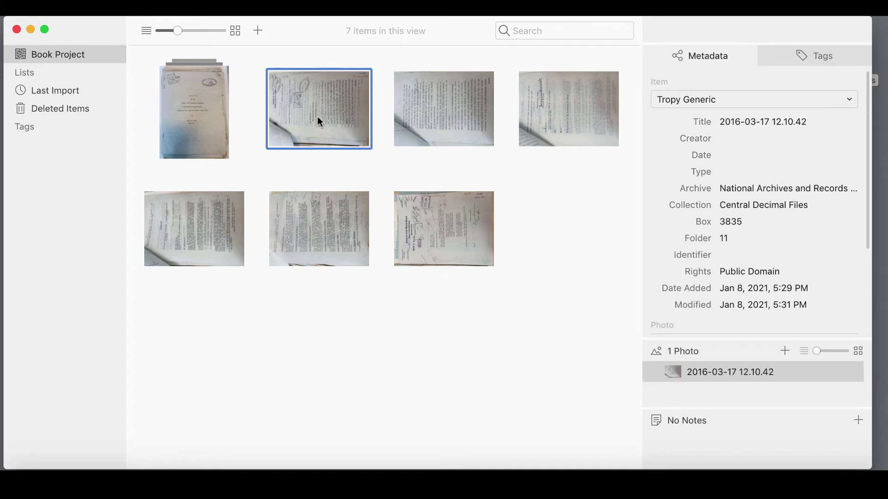
shift+click(413, 203)
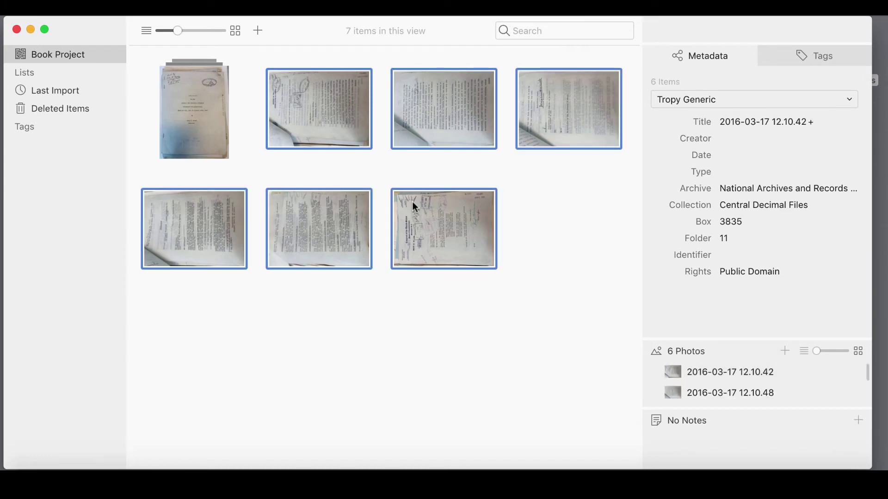
right_click(413, 204)
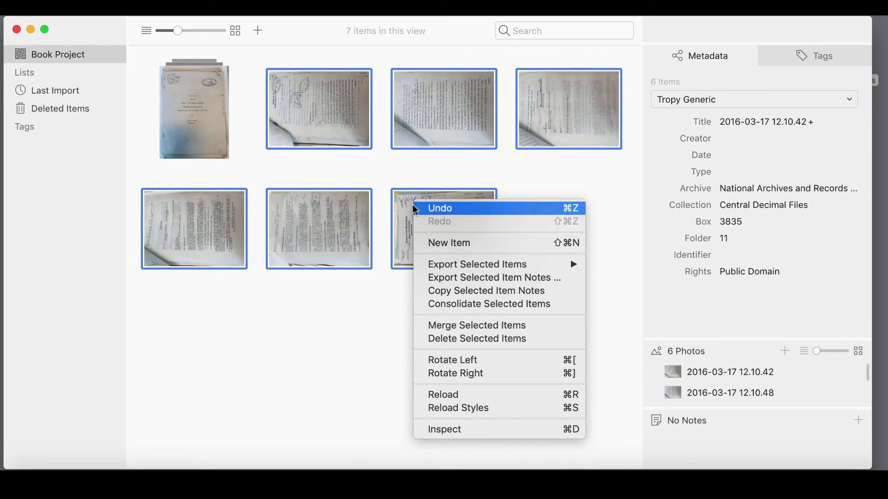
click(446, 374)
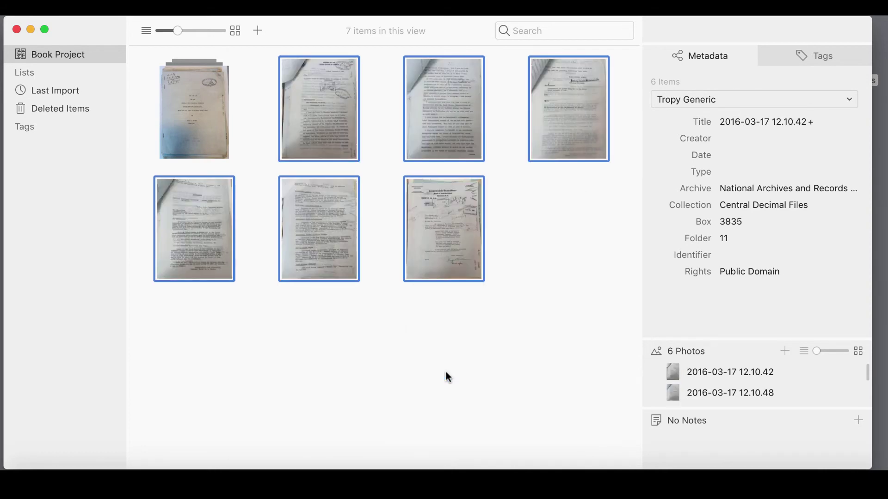
click(261, 183)
Open the merged report item and rotate its photo upright
double_click(221, 141)
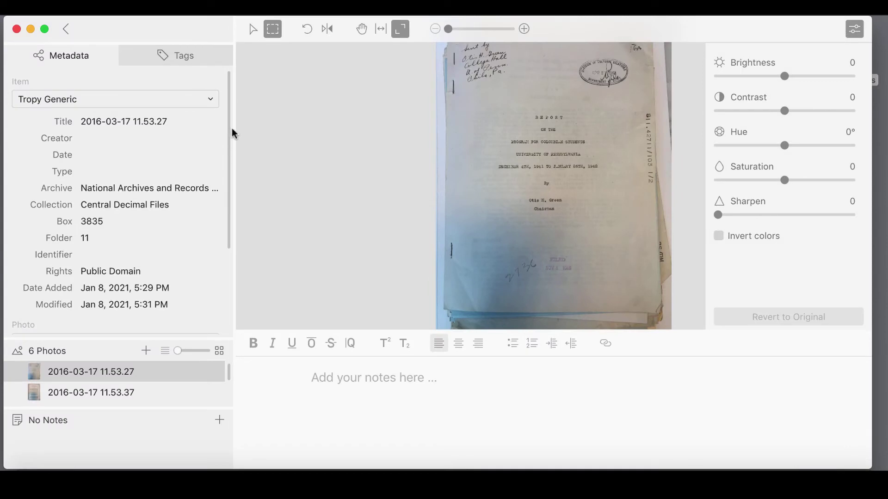
click(305, 35)
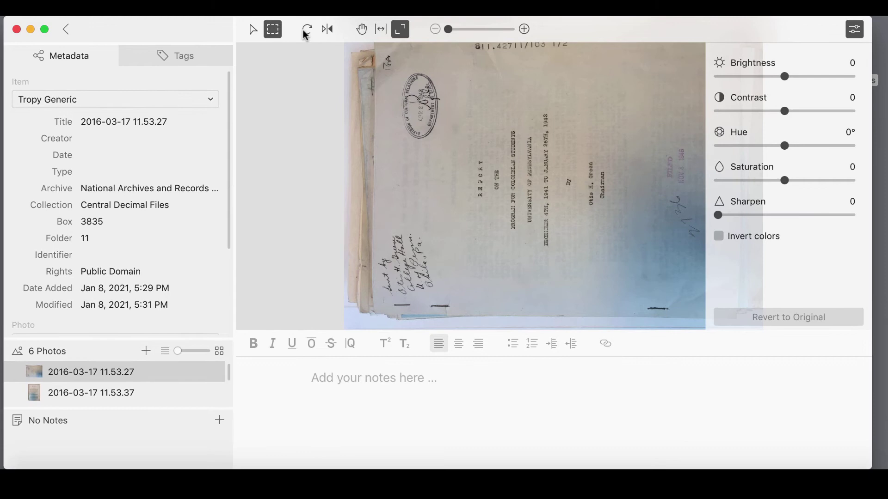
click(305, 35)
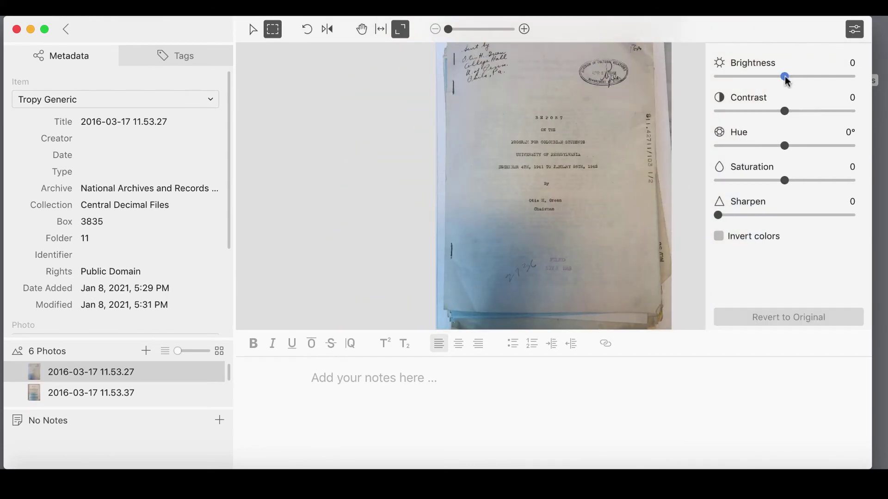
Raise brightness to 8 and contrast to 18, then fit the page to width
drag(784, 77, 791, 77)
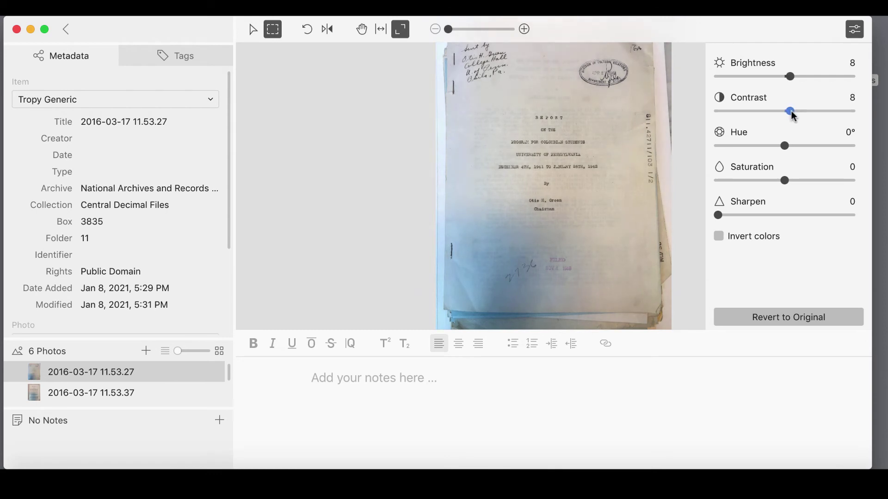
drag(785, 111, 796, 111)
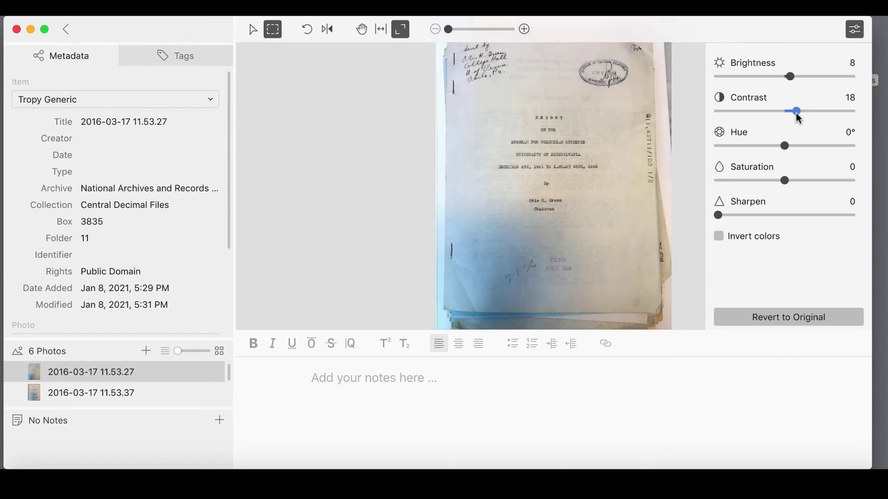
click(719, 238)
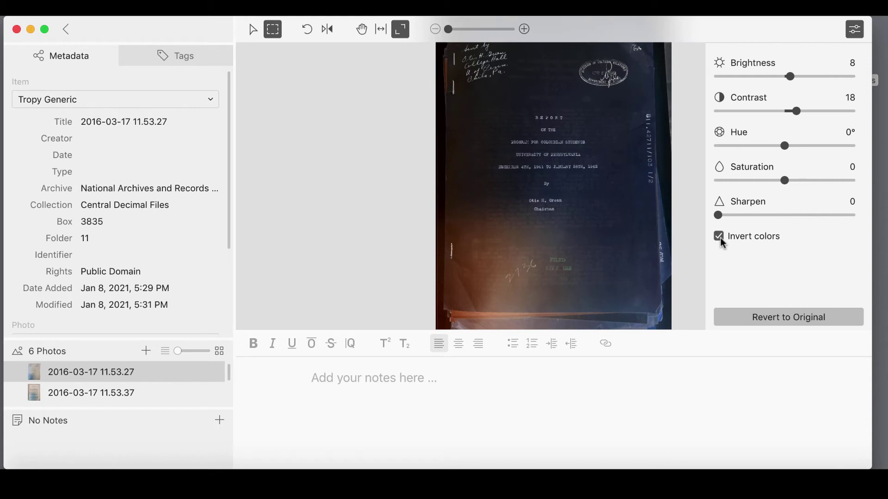
click(719, 237)
click(525, 36)
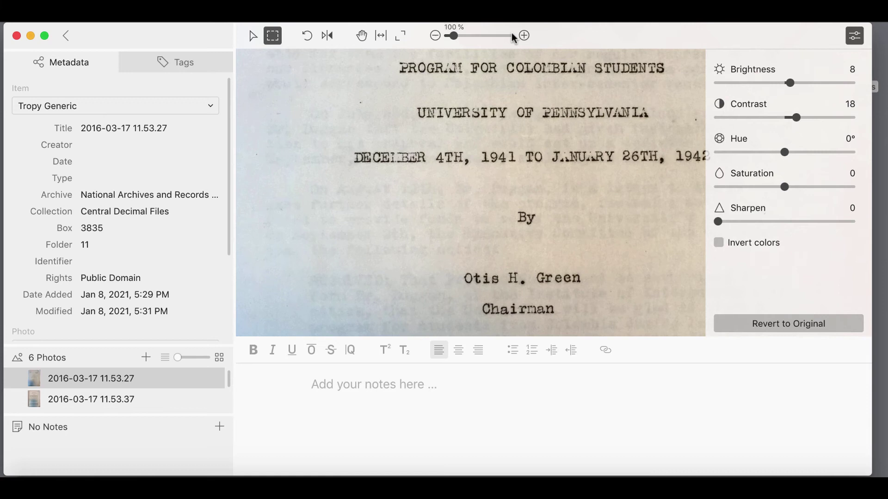
click(380, 36)
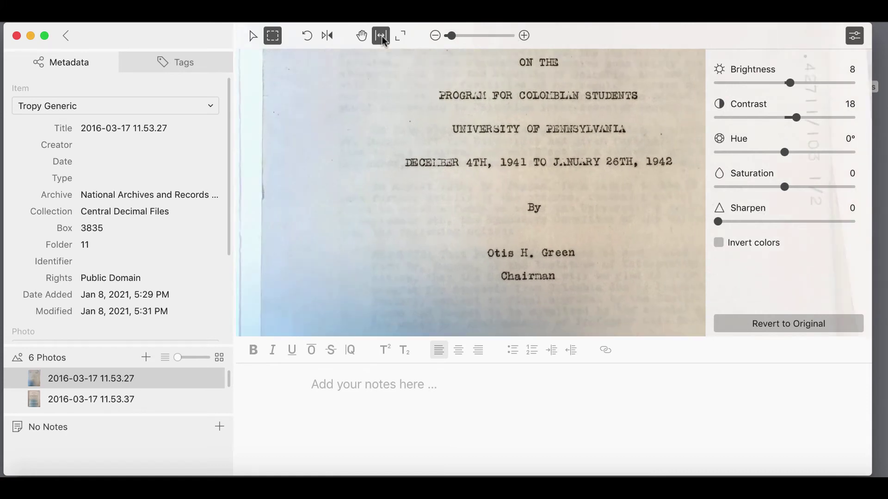
Write the note 'Transcription or Notes' and switch to the side-by-side layout
text(Transc)
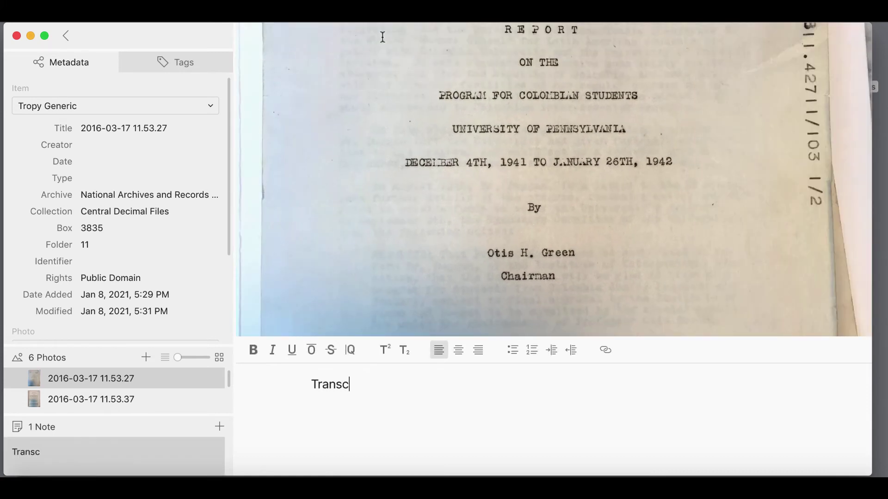
text(ription )
text(or Notes)
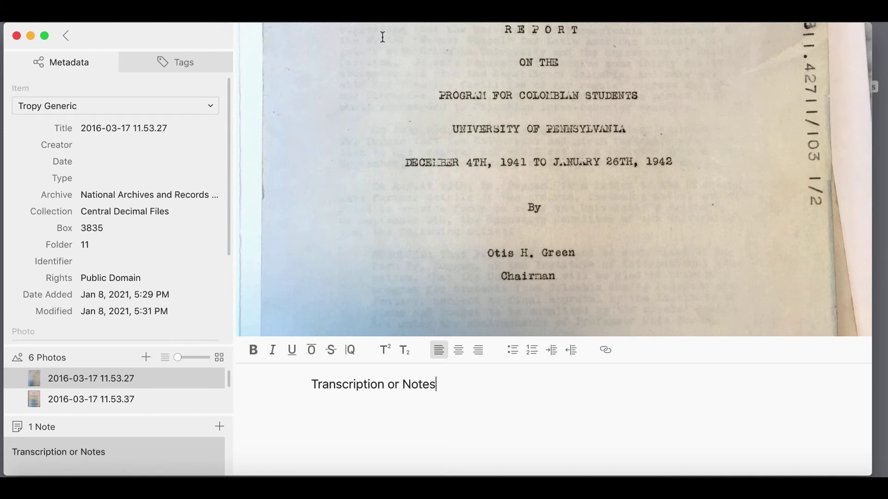
right_click(583, 396)
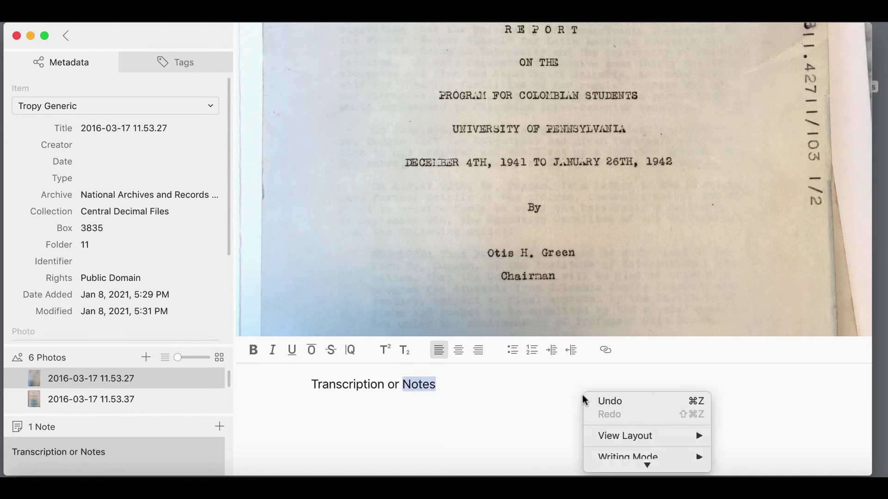
mouse_move(625, 435)
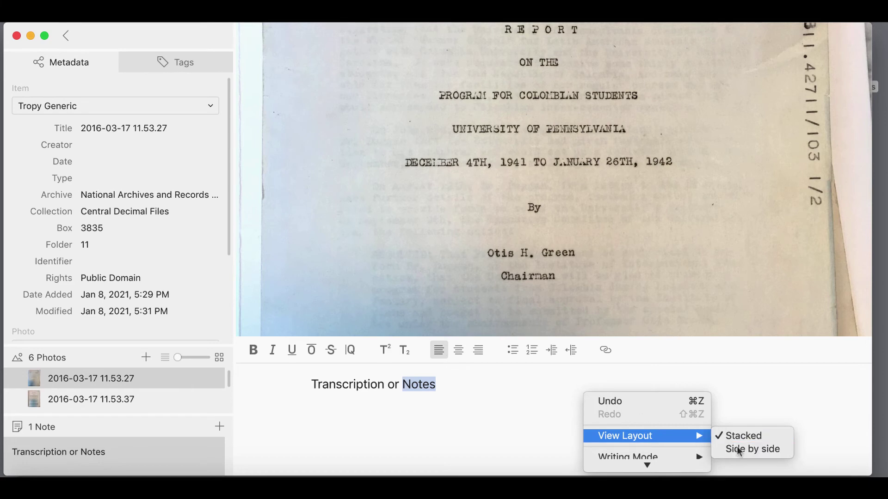
click(739, 452)
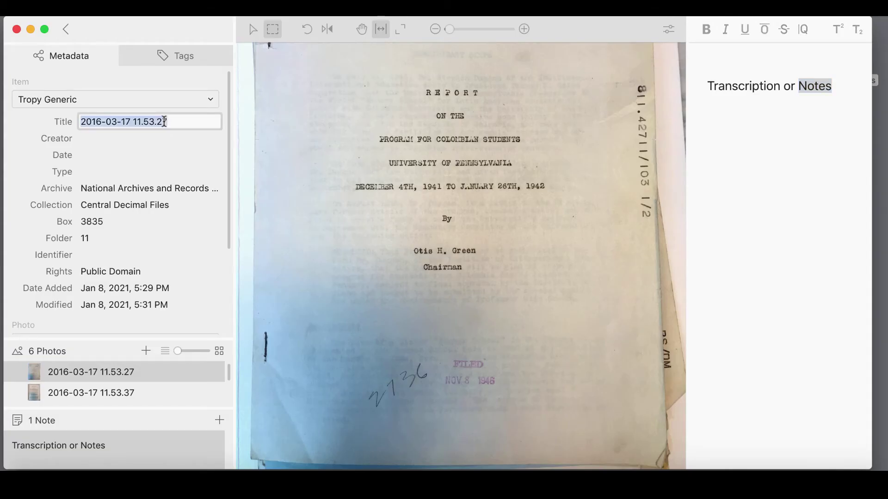
Enter title 'Report on the Program for Colombian Students', creator 'Green, Otis H.', date 1942-01-26
text(Report on)
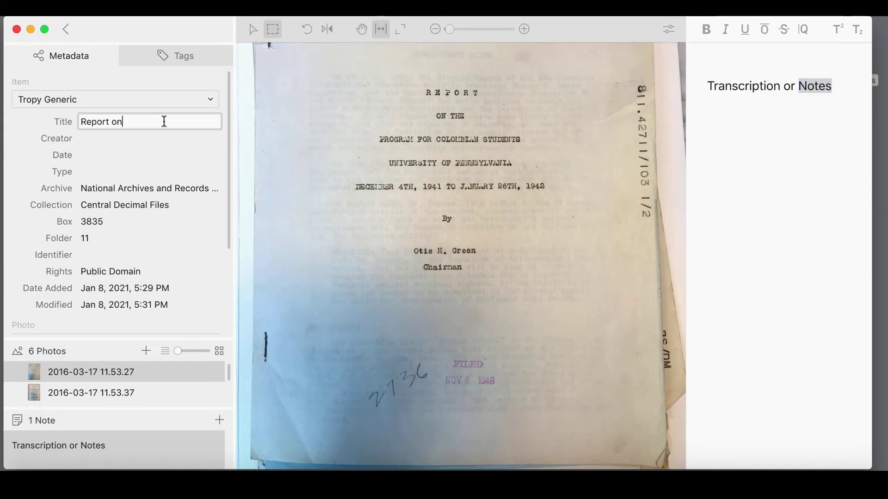
text( the Program for Co)
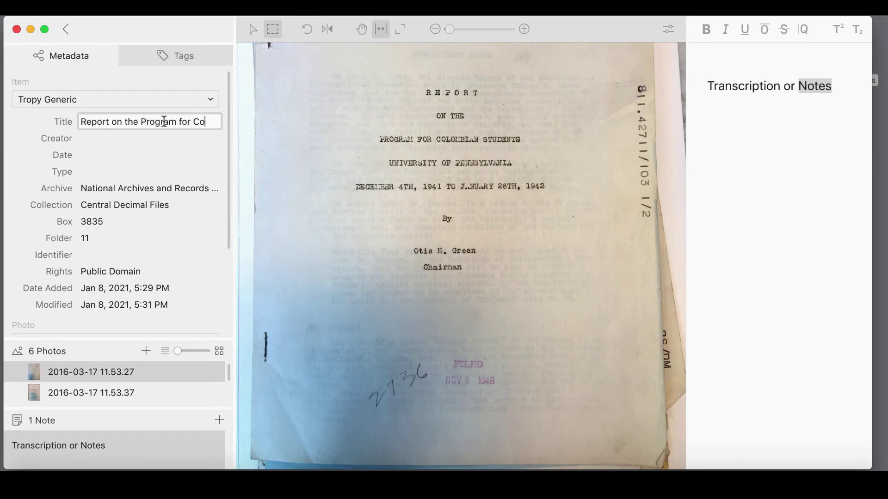
text(lombian Students)
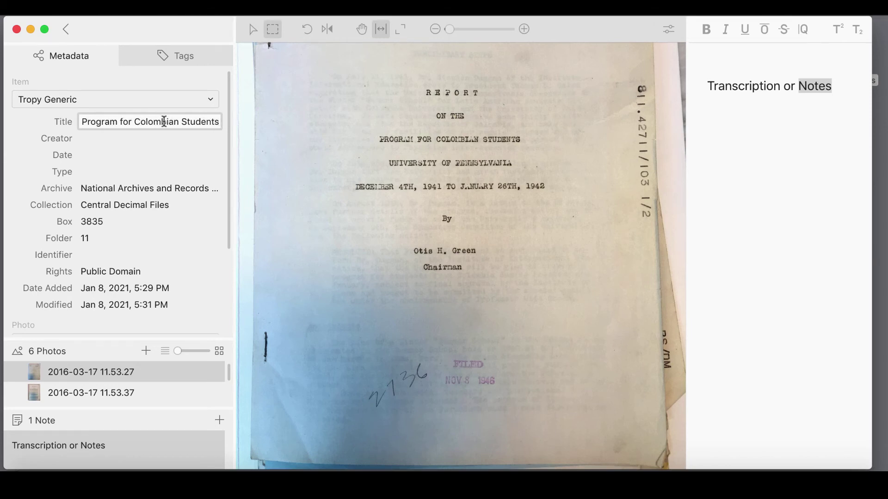
key(Tab)
text(Green, )
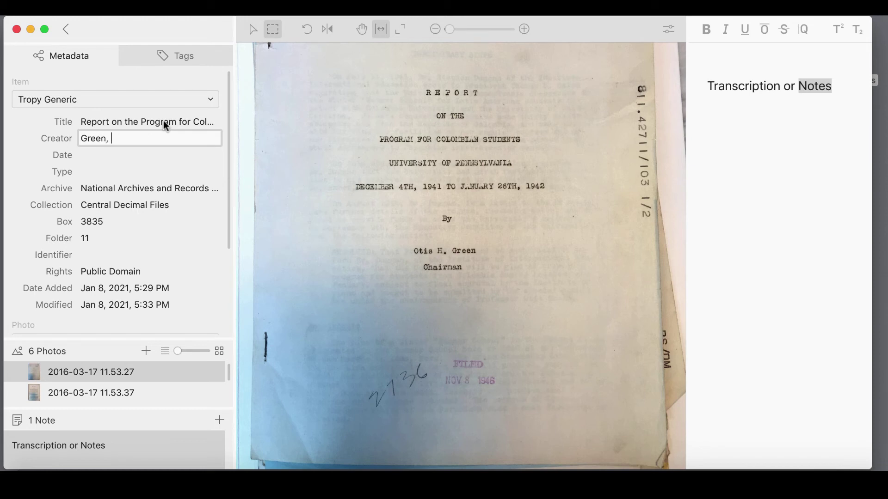
text(Otis H.)
key(Tab)
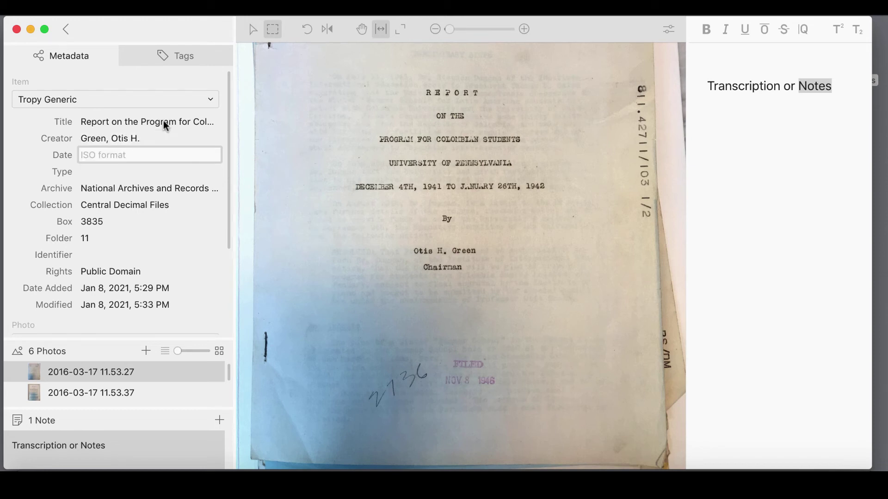
text(1942-)
text(01-26)
key(Tab)
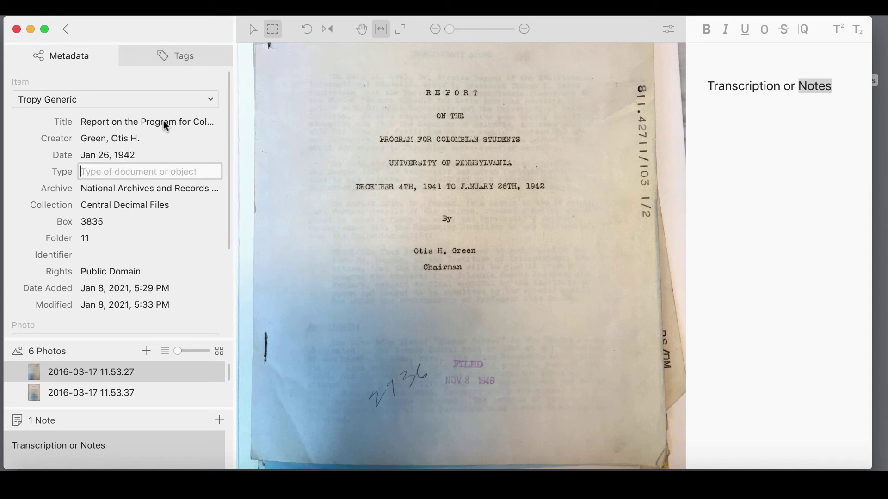
Set type to Report and save a selection around the FILED NOV 8 1946 stamp
text(Report)
drag(432, 356, 507, 393)
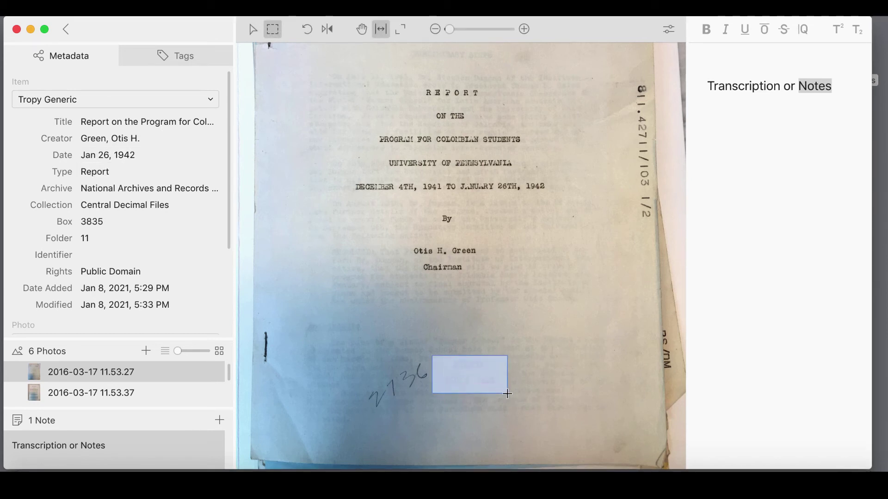
key(Escape)
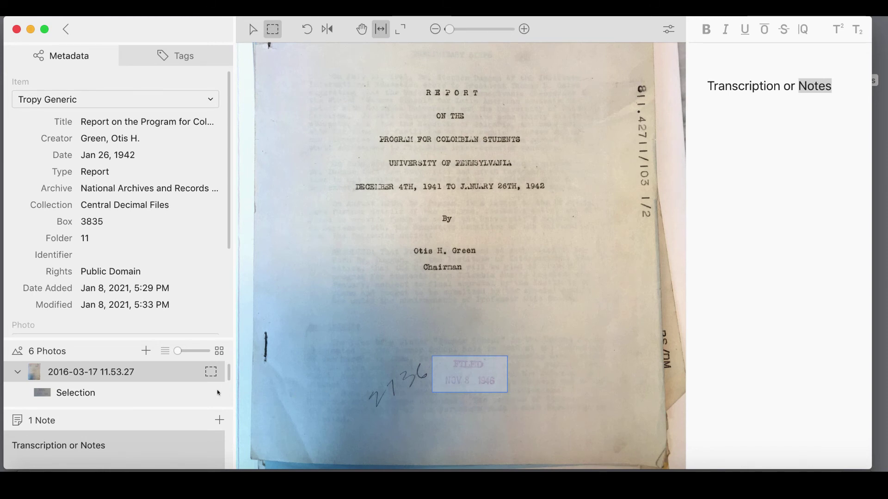
click(178, 392)
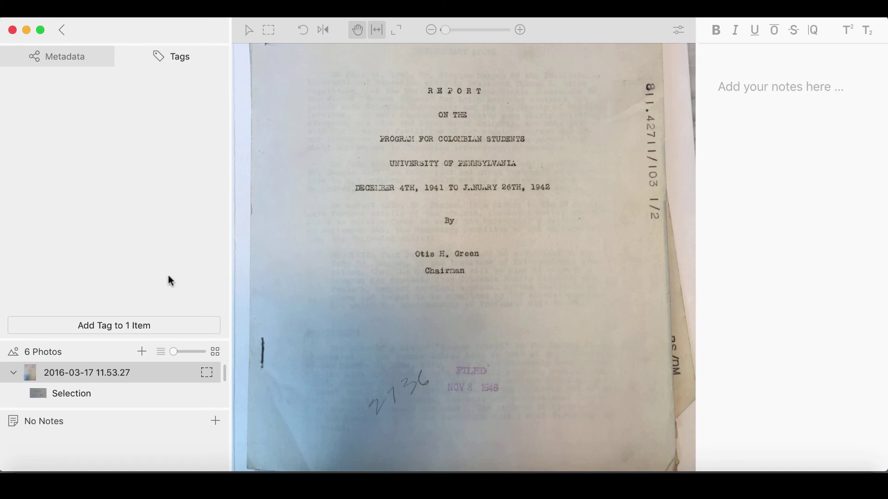
Add tags Education, Colombia and Transcribed, and colour the Transcribed tag green
click(161, 324)
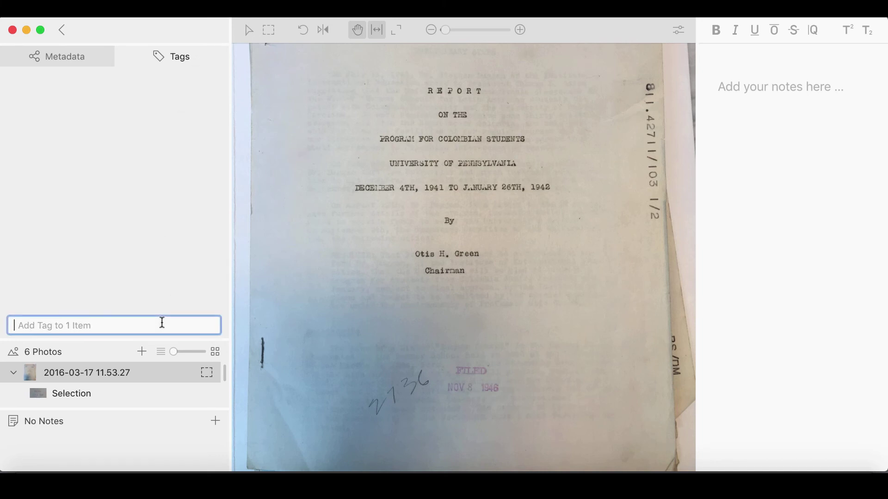
text(E)
text(ducation)
key(Return)
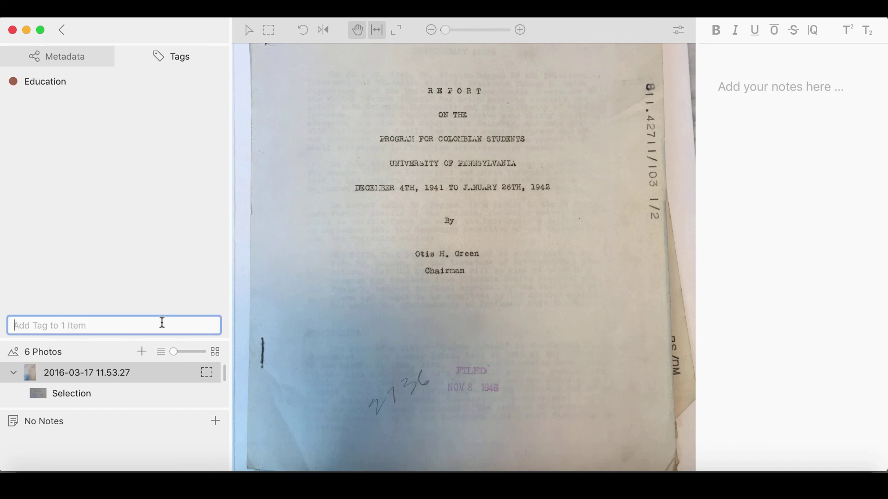
text(Colombia)
key(Return)
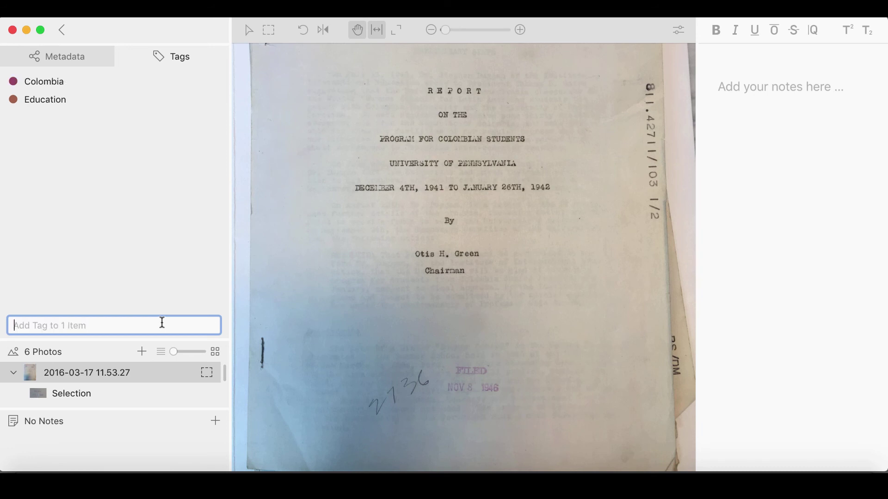
text(Trans)
text(cribed)
key(Return)
right_click(59, 115)
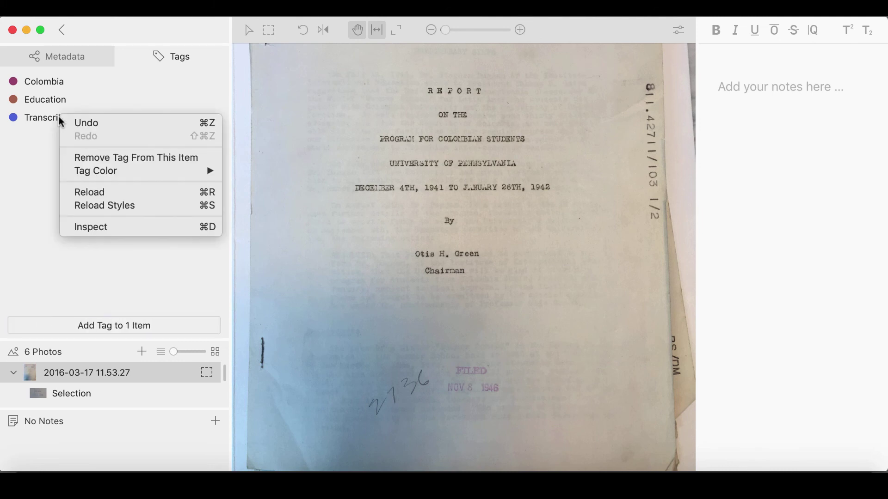
mouse_move(95, 170)
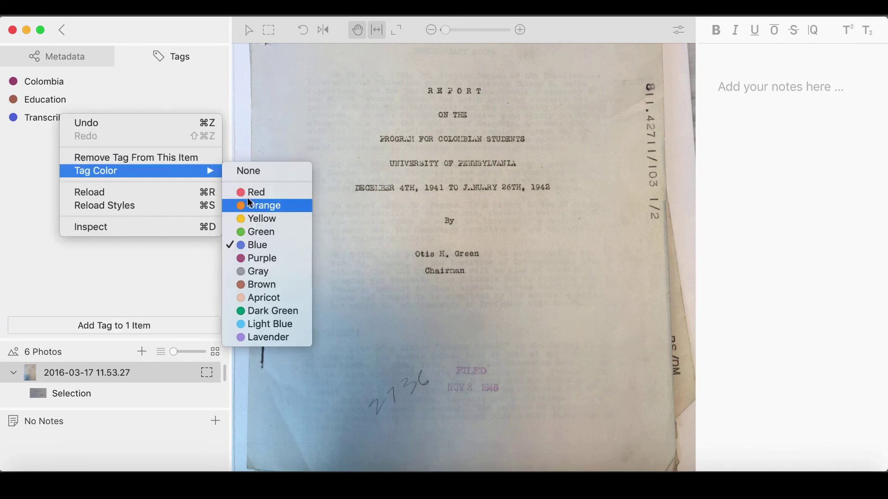
click(258, 232)
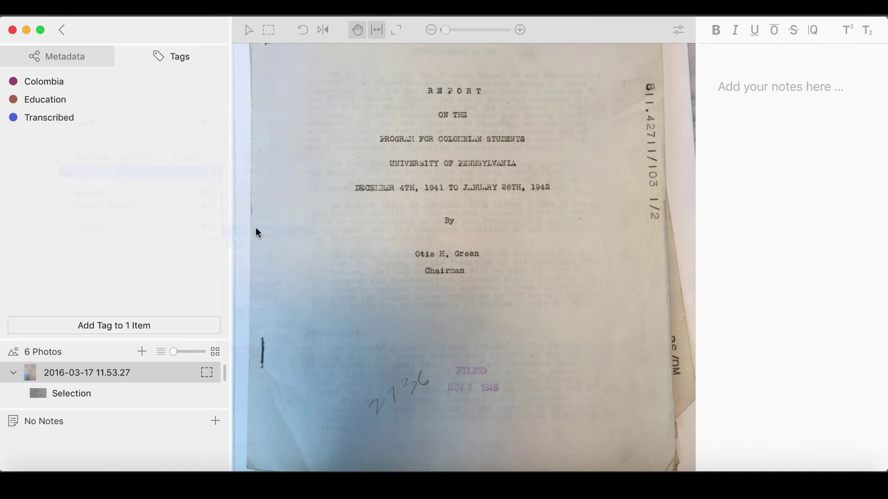
Back in all items, drag the fifth photo onto the Education, Colombia and Transcribed tags
click(62, 30)
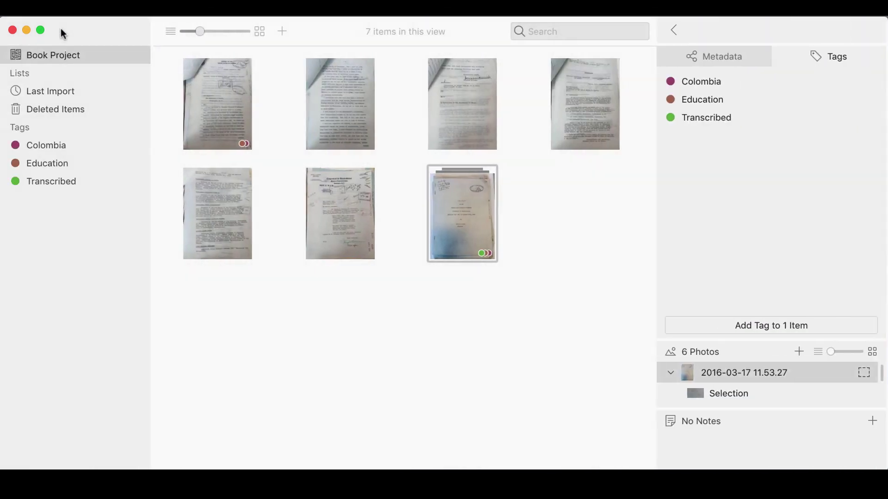
drag(205, 179, 132, 158)
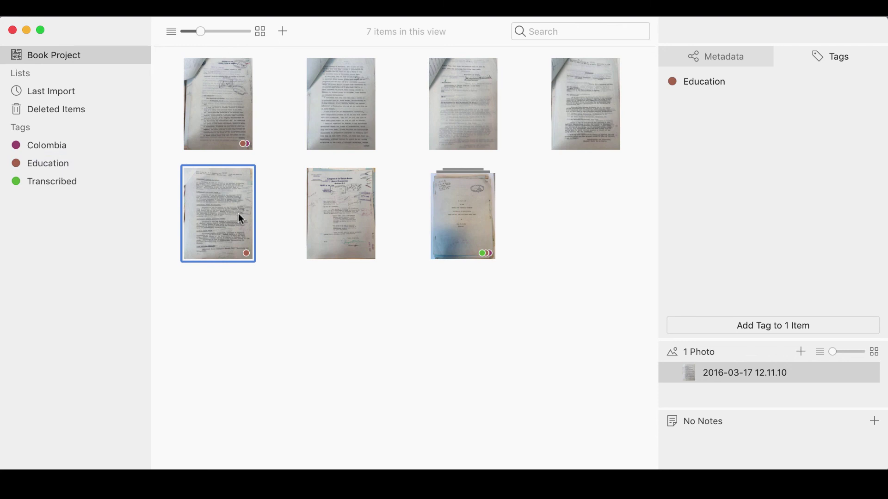
drag(238, 215, 92, 149)
drag(203, 220, 116, 183)
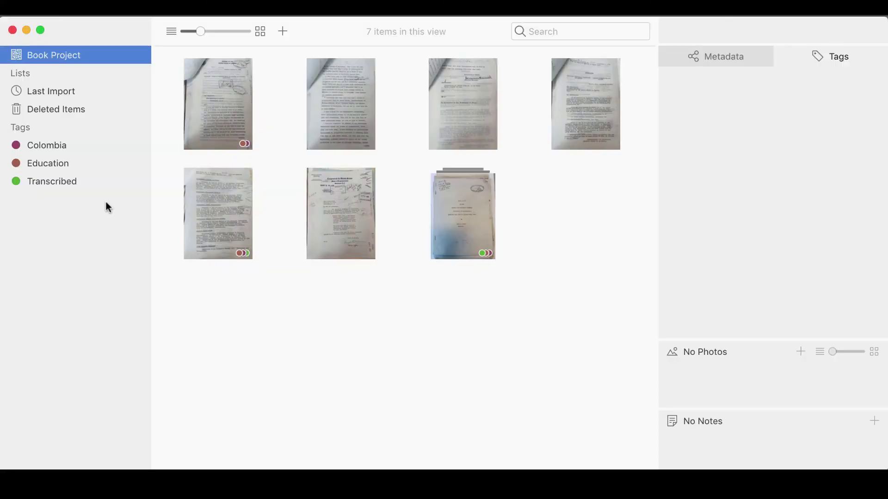
Add two new lists named 'Chapter 1' and 'Educational Programs'
right_click(108, 207)
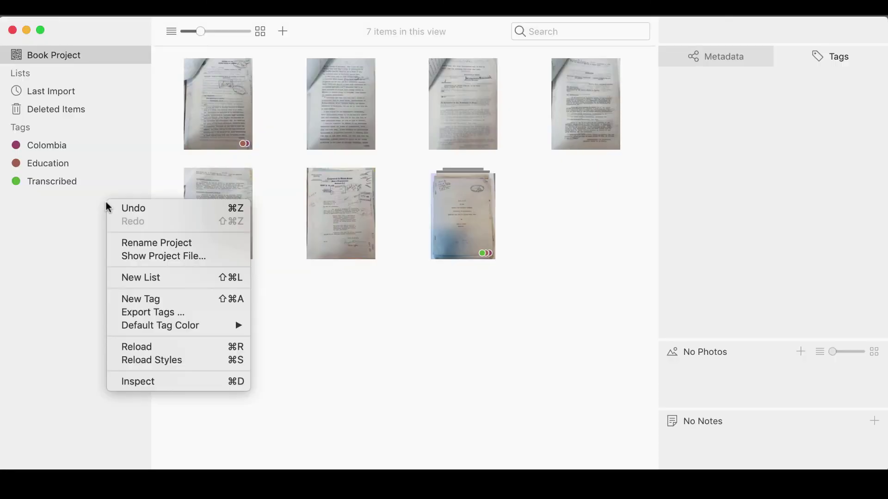
click(126, 279)
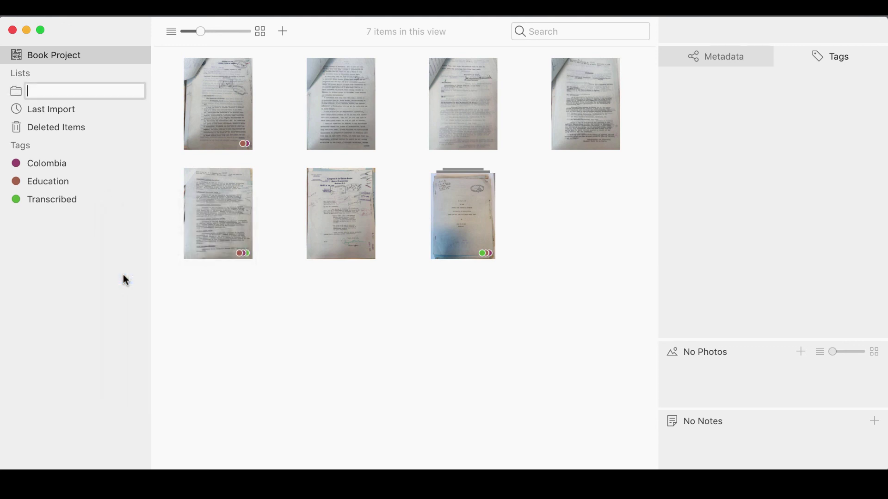
text(Chapter 1)
key(Return)
right_click(124, 278)
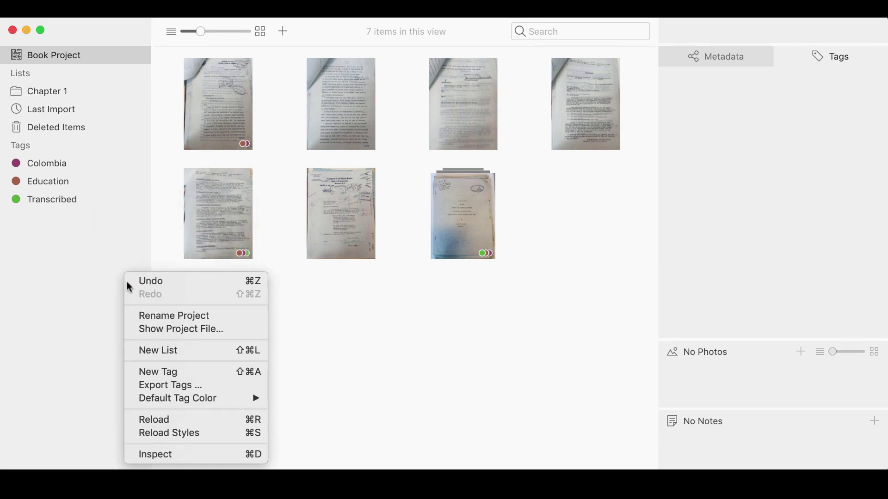
click(145, 348)
text(Educational Programs)
key(Return)
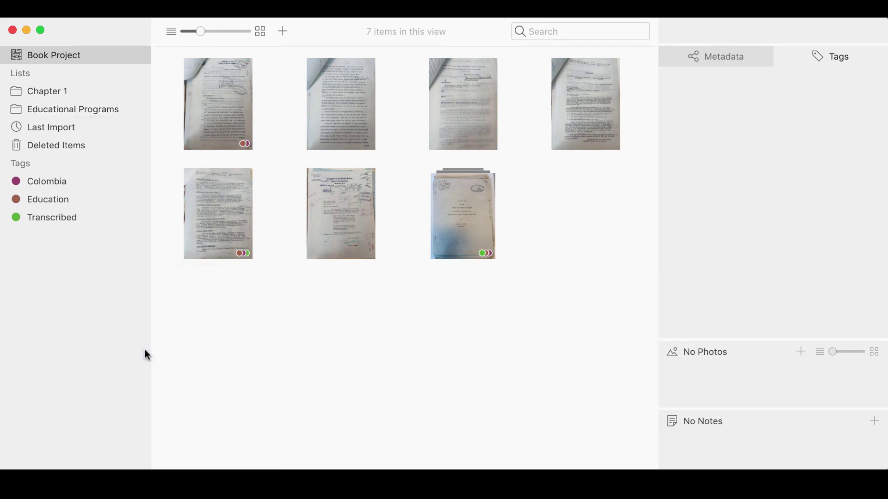
File three bottom-row photos under Educational Programs and two top-row photos under Chapter 1, then view Educational Programs
click(436, 220)
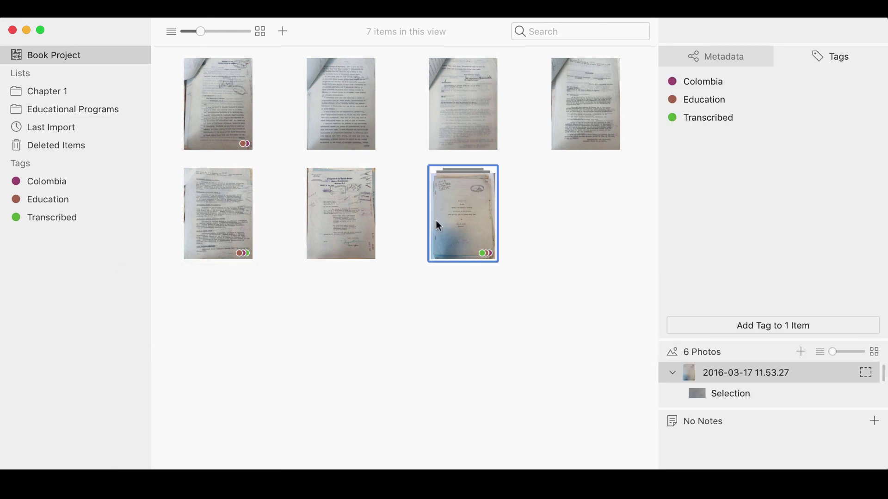
shift+click(206, 240)
mouse_move(469, 215)
mouse_down()
mouse_move(221, 182)
mouse_move(128, 112)
mouse_up()
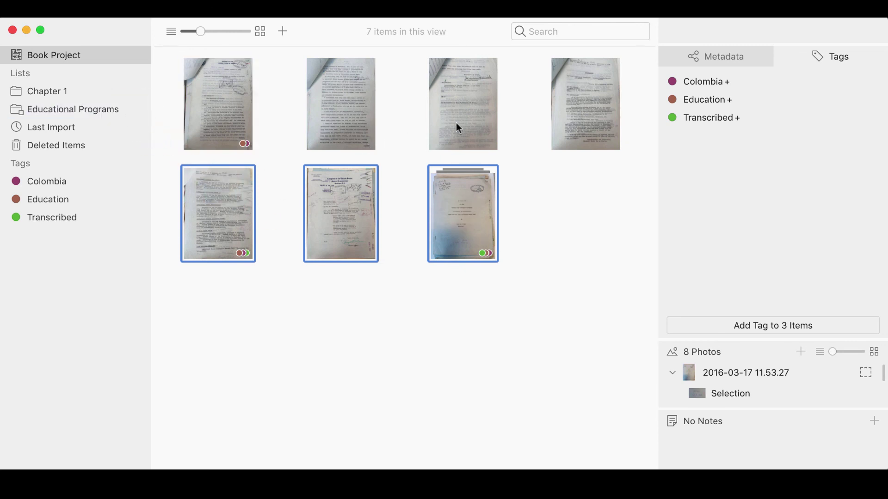
click(456, 124)
shift+click(591, 116)
drag(594, 120, 111, 93)
click(106, 112)
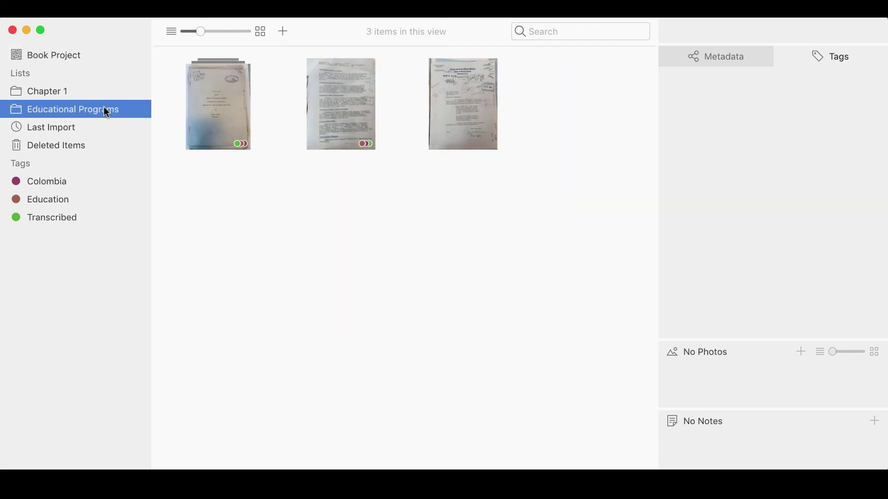